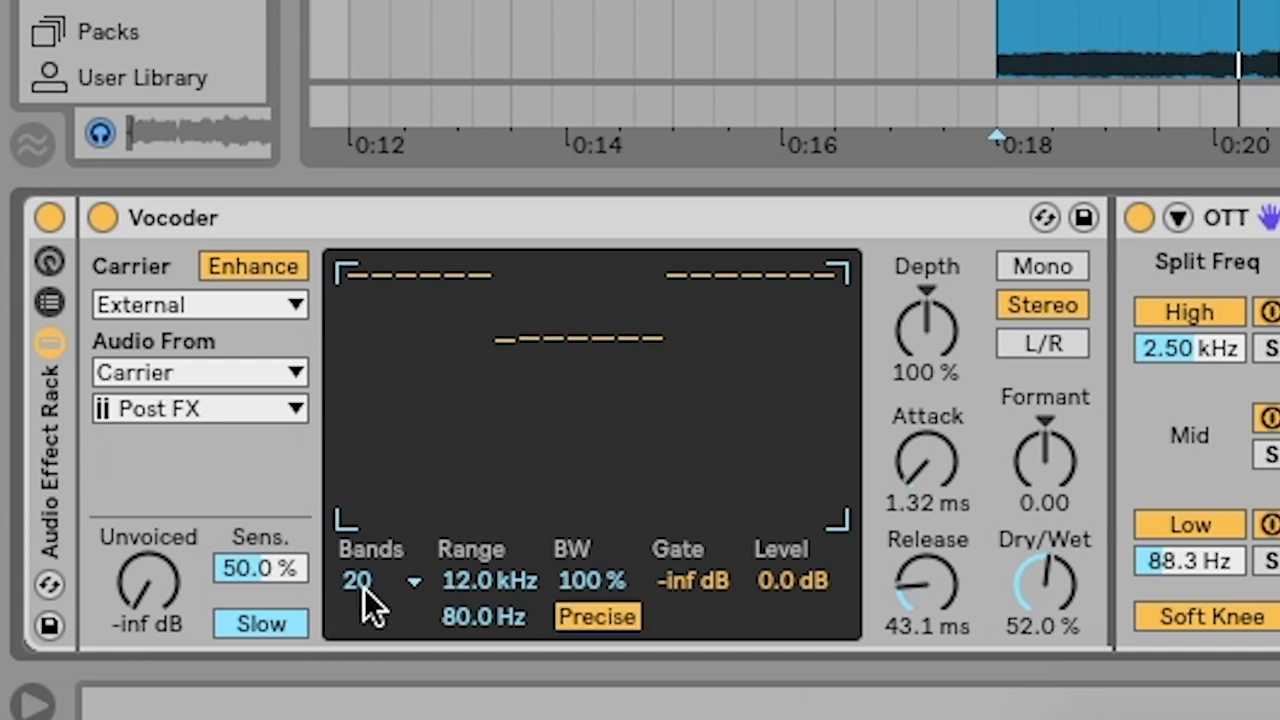
# Step: Show the vocal track's automation and examine the Auto Pan Sync Rate changes between 1/8 and 1/16 around bar 16
pyautogui.click(392, 366)
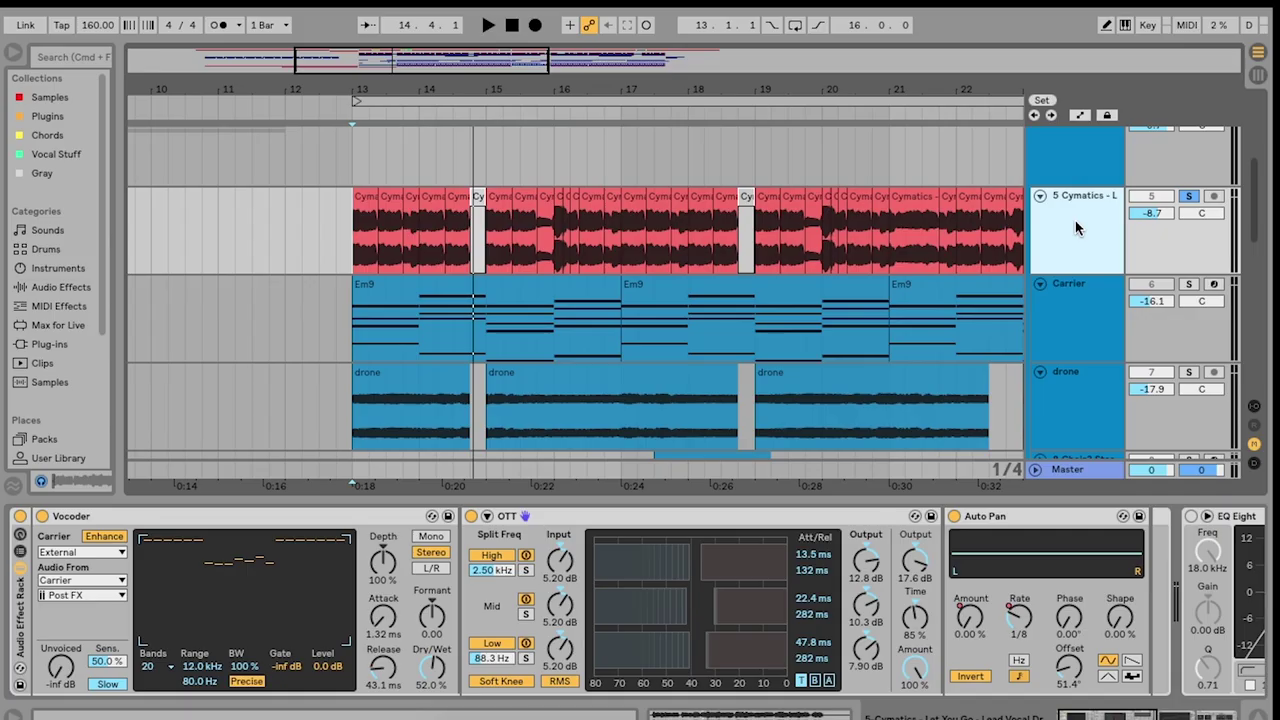
pyautogui.press('a')
pyautogui.hscroll(1, 662, 274)
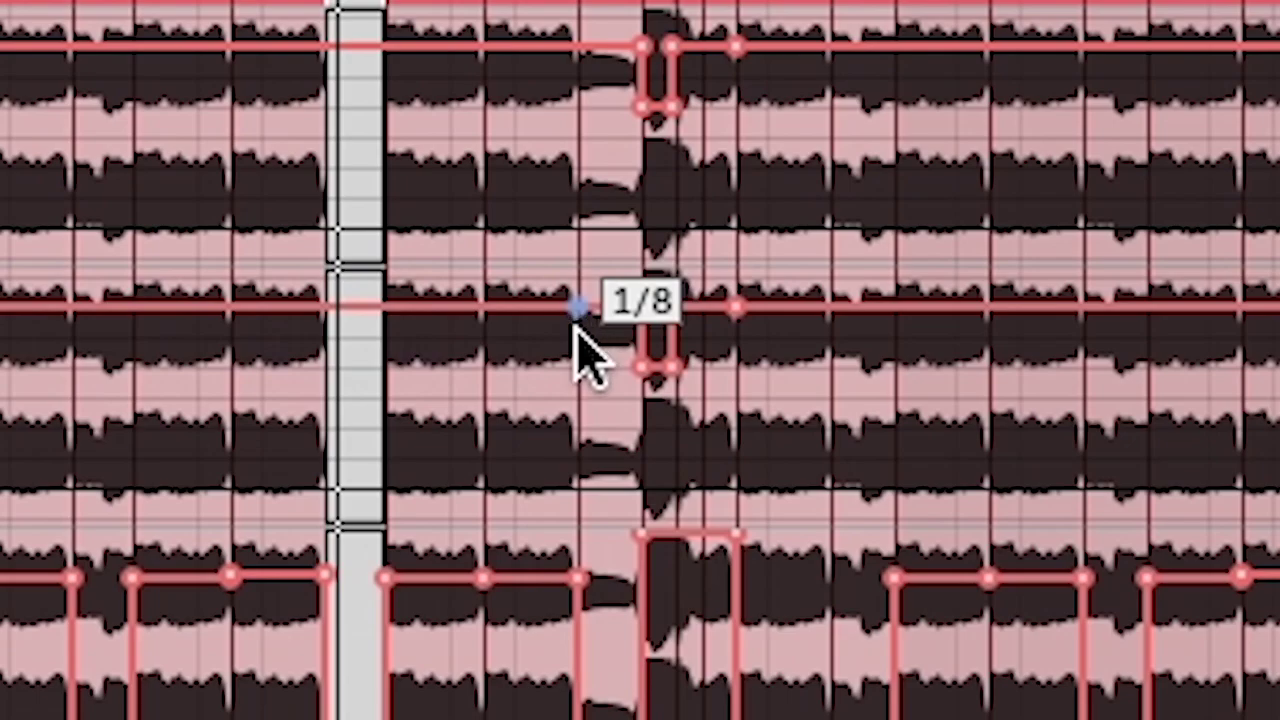
pyautogui.moveTo(323, 362)
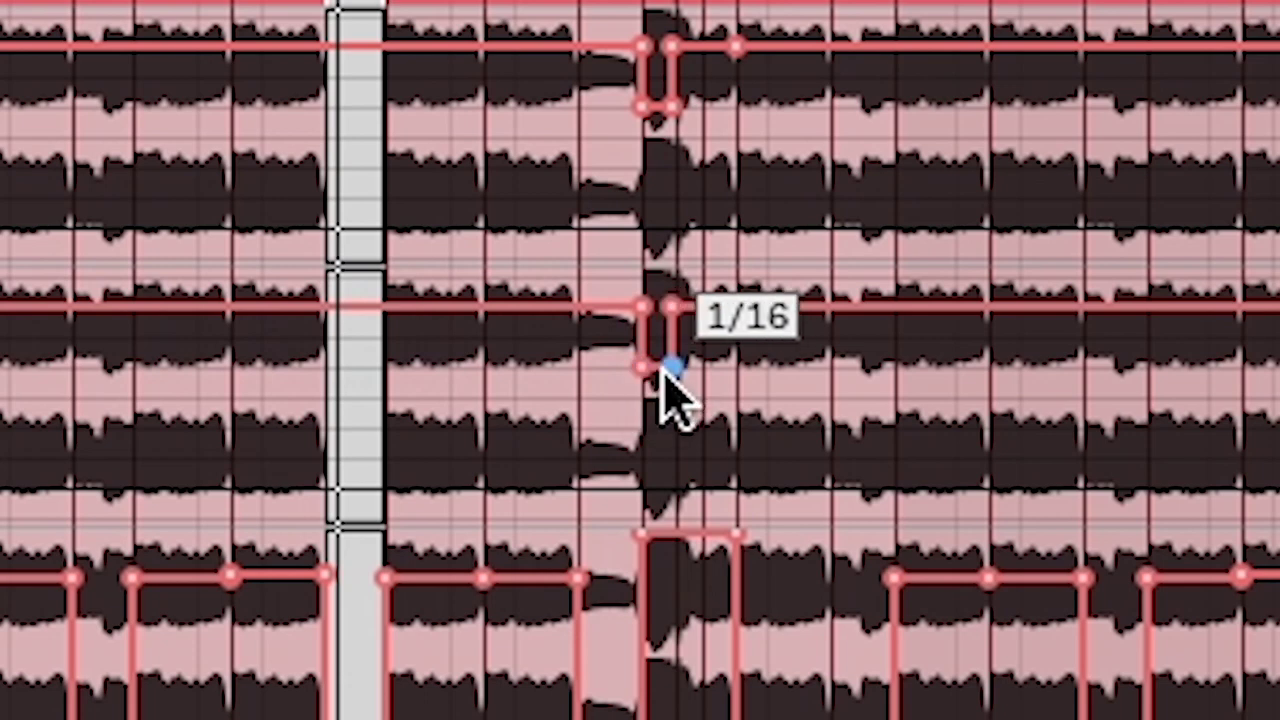
pyautogui.click(638, 452)
pyautogui.press('space')
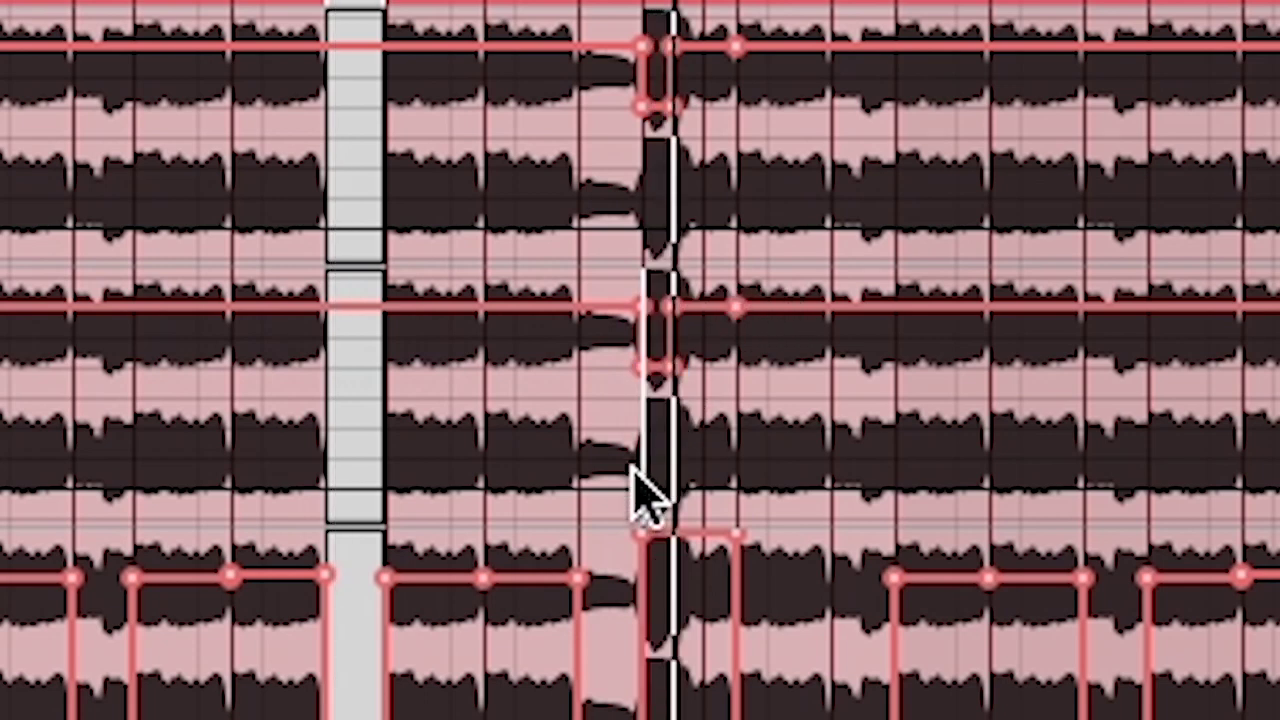
# Step: Play the vocal from bar 13 and examine the Auto Pan Amount automation between bars 13 and 16
pyautogui.click(272, 320)
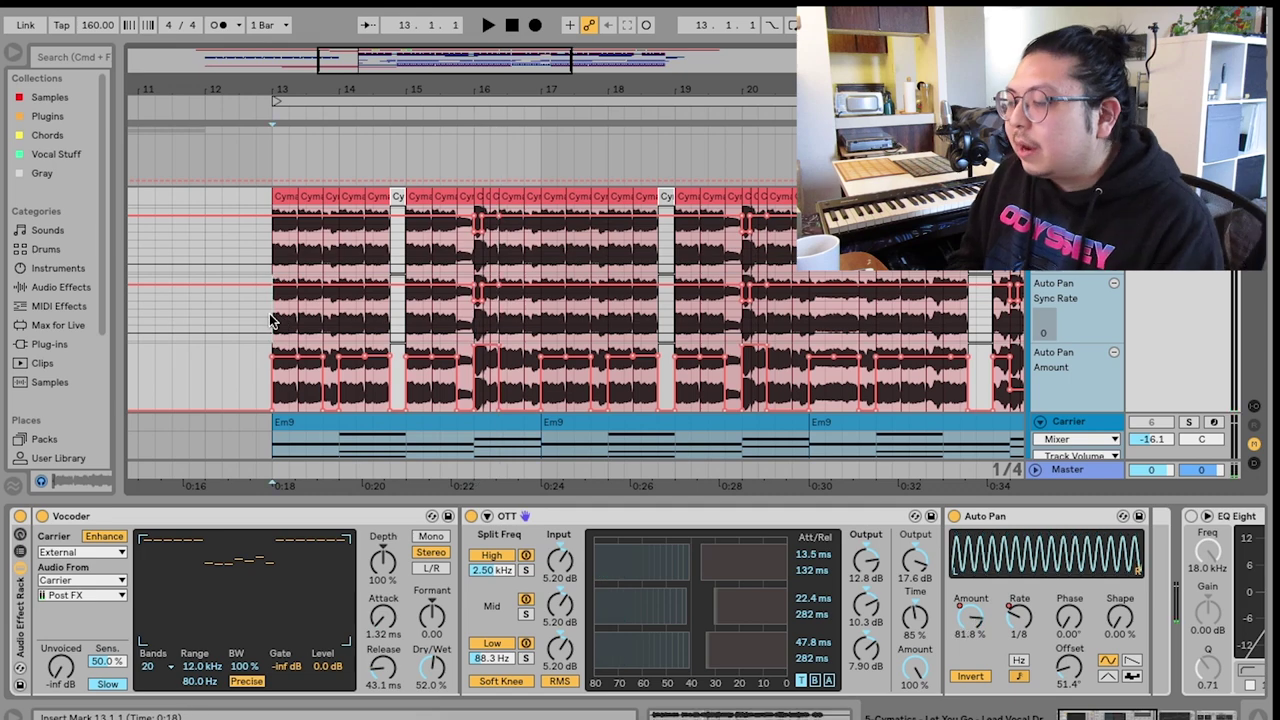
pyautogui.press('space')
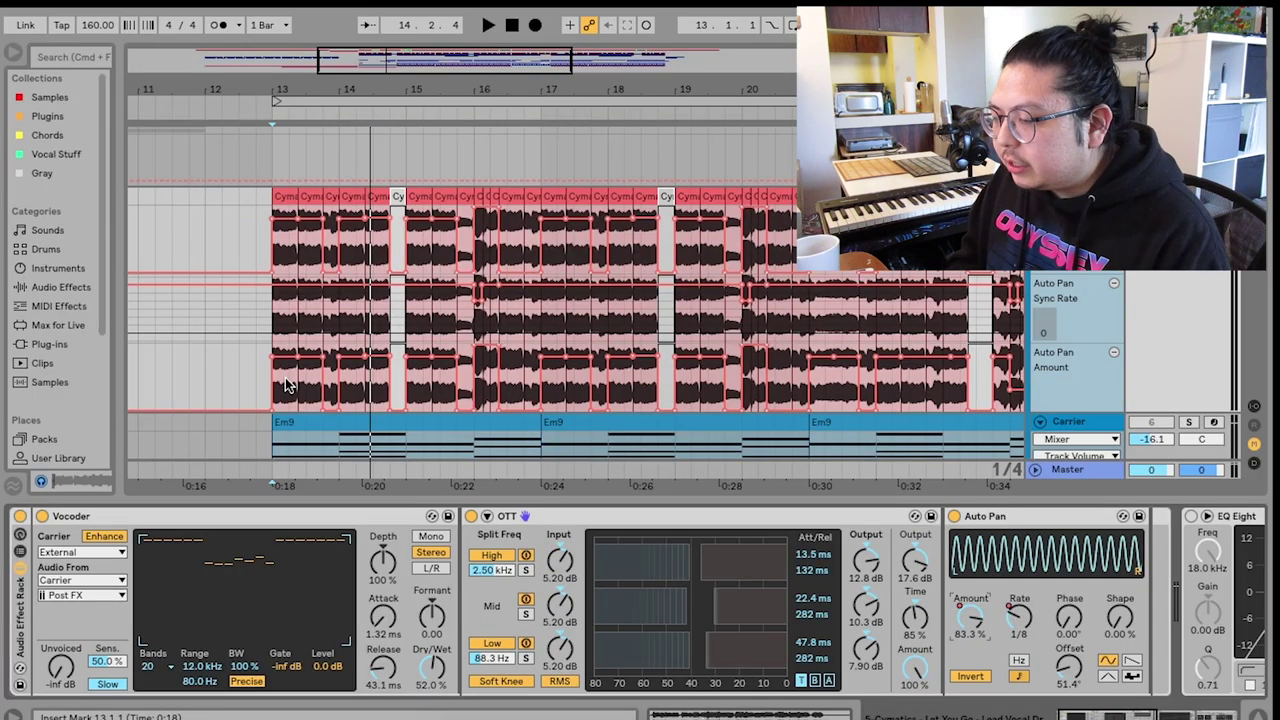
pyautogui.moveTo(276, 393)
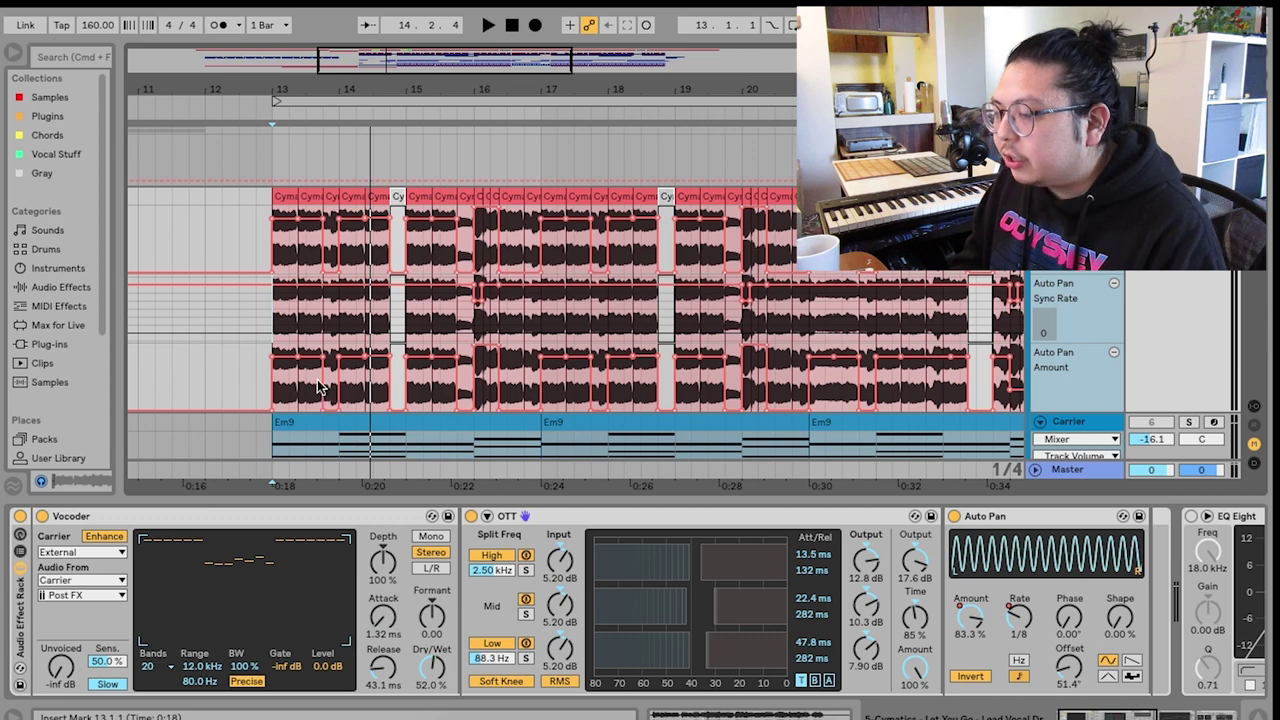
pyautogui.click(320, 388)
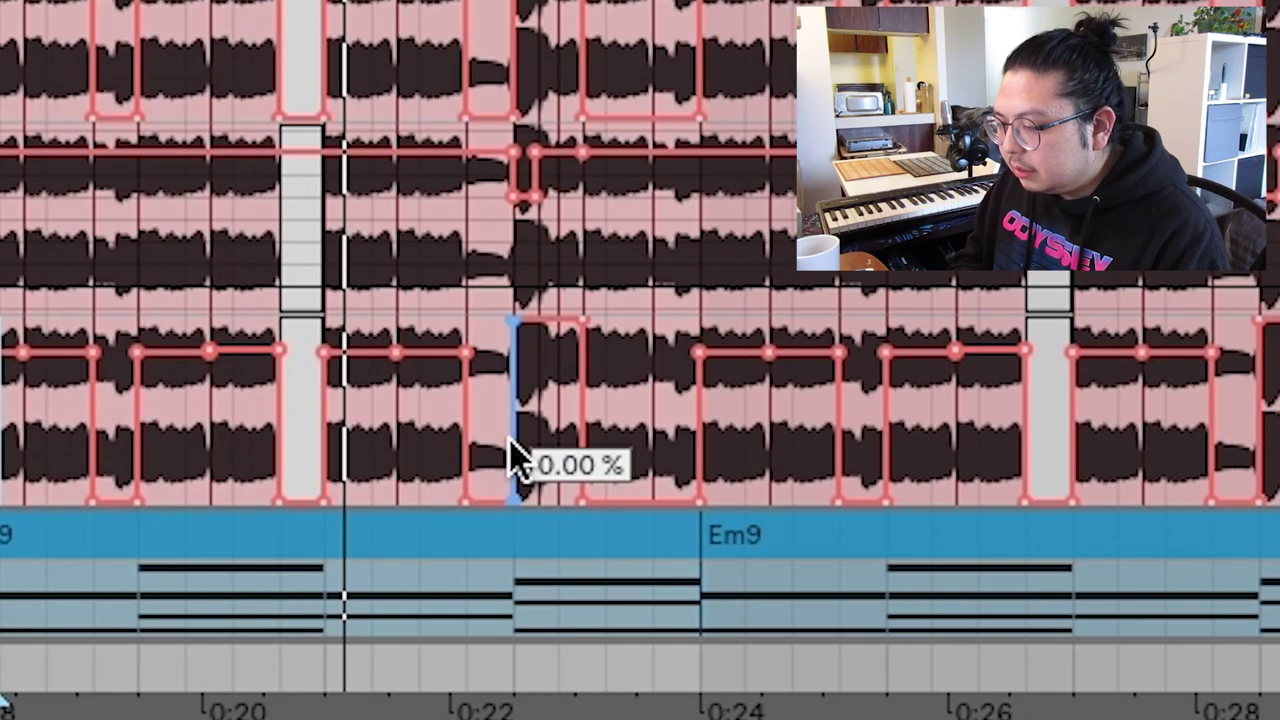
pyautogui.moveTo(498, 396)
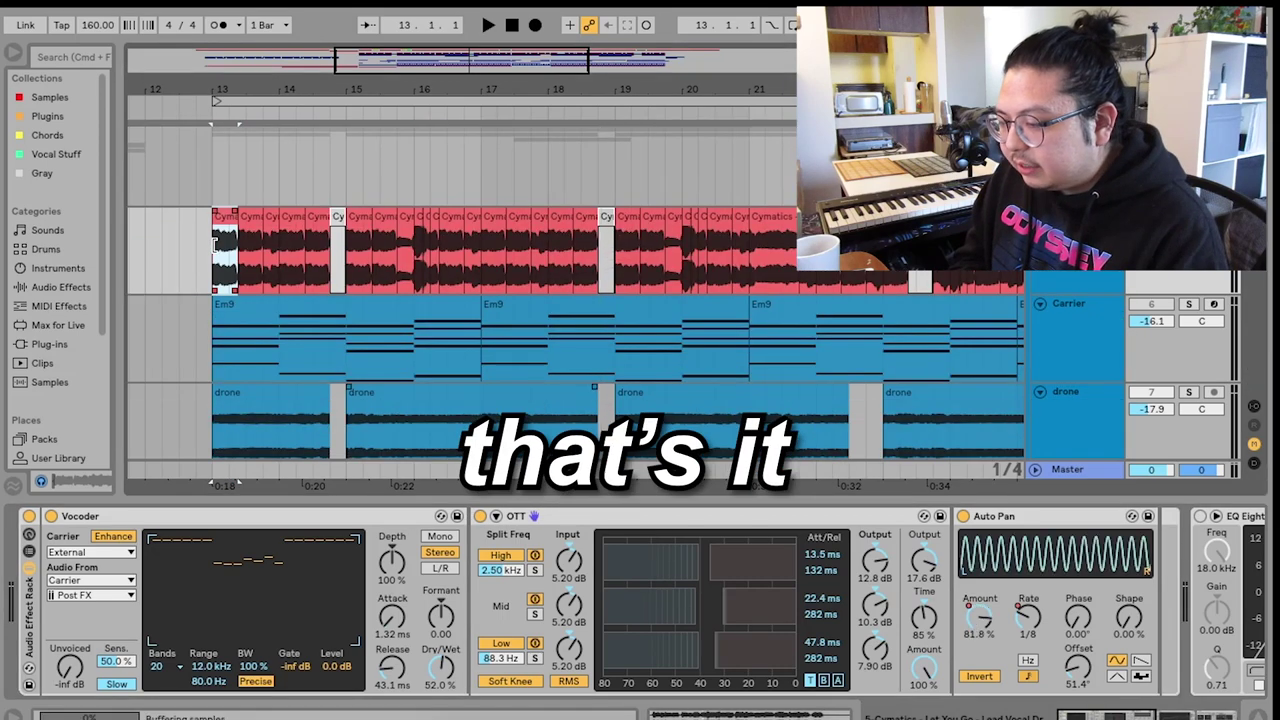
# Step: Enable EQ Eight and Reverb in the vocal's effect chain and play the result
pyautogui.hscroll(10, 920, 522)
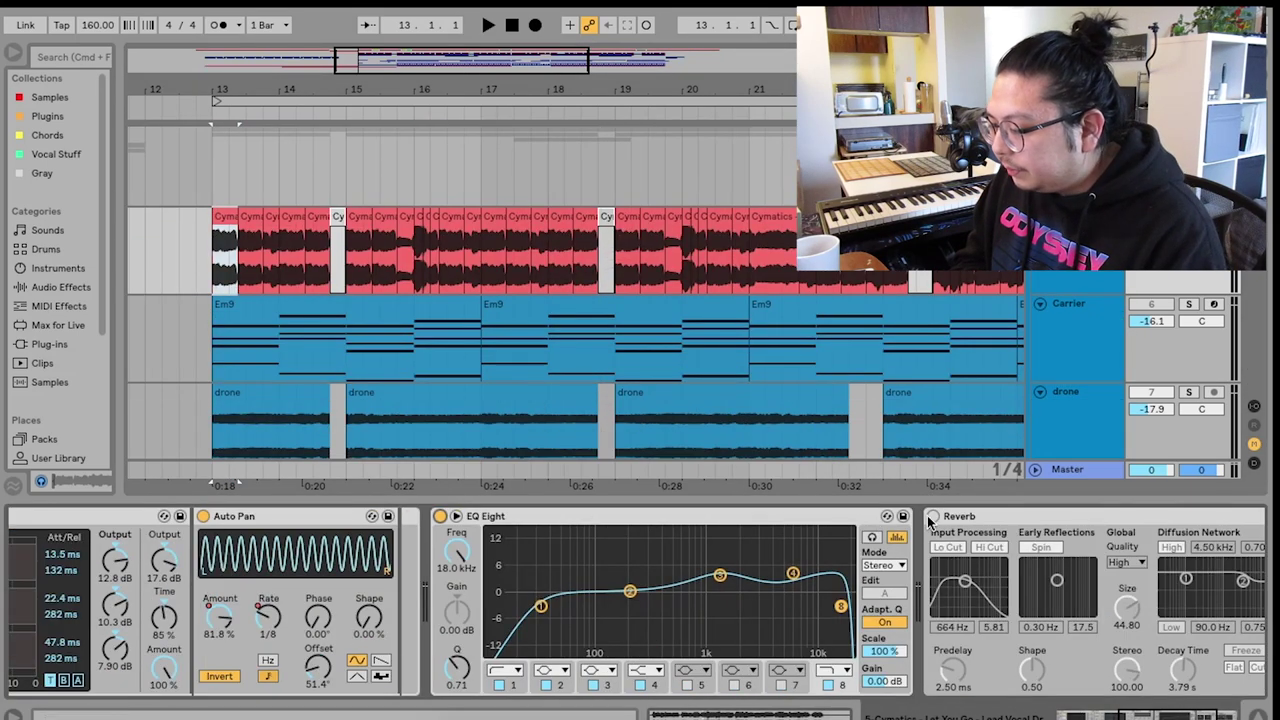
pyautogui.hscroll(-3, 400, 314)
pyautogui.press('space')
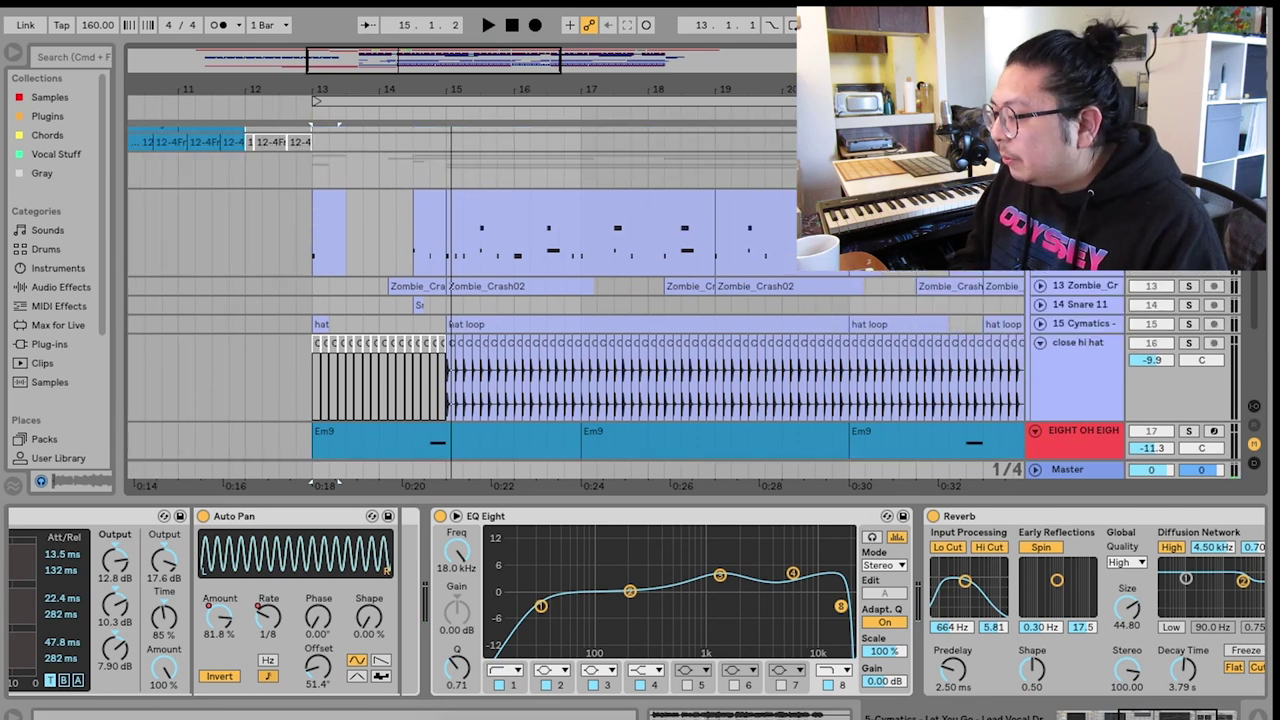
# Step: Open the Serum synth on the Carrier track and show its effects page
pyautogui.scroll(3, 640, 230)
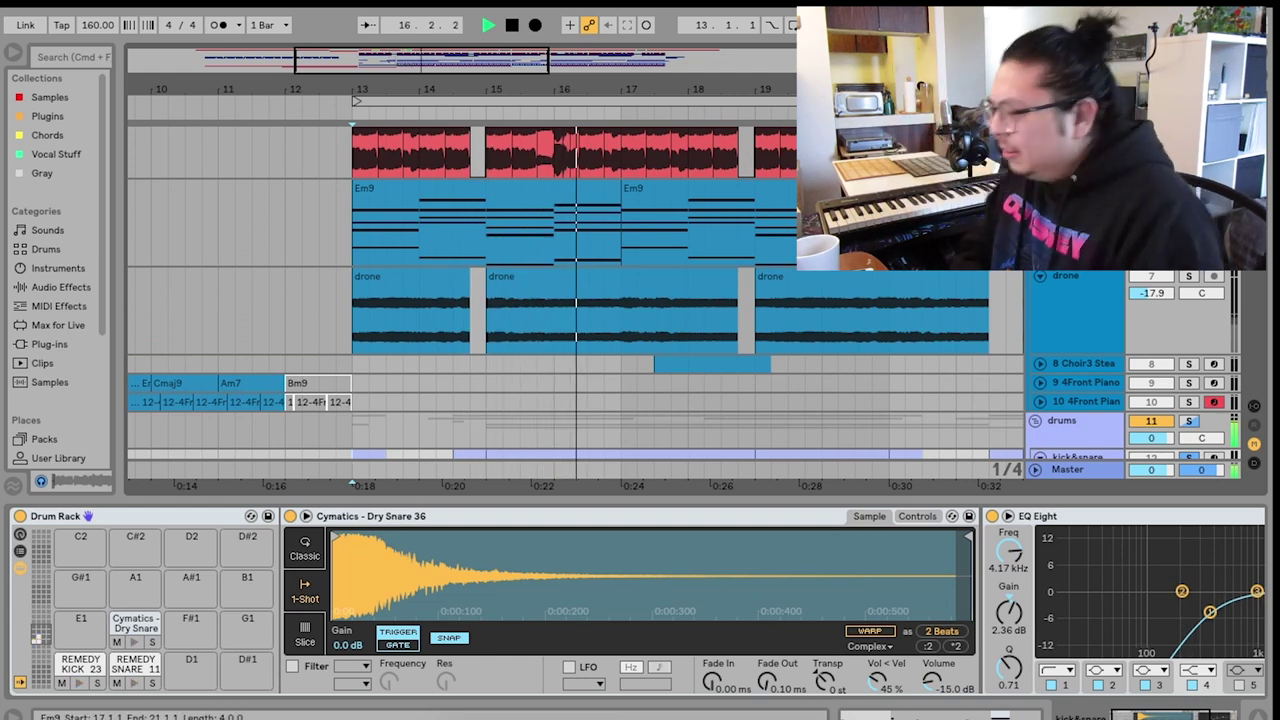
pyautogui.scroll(3, 575, 290)
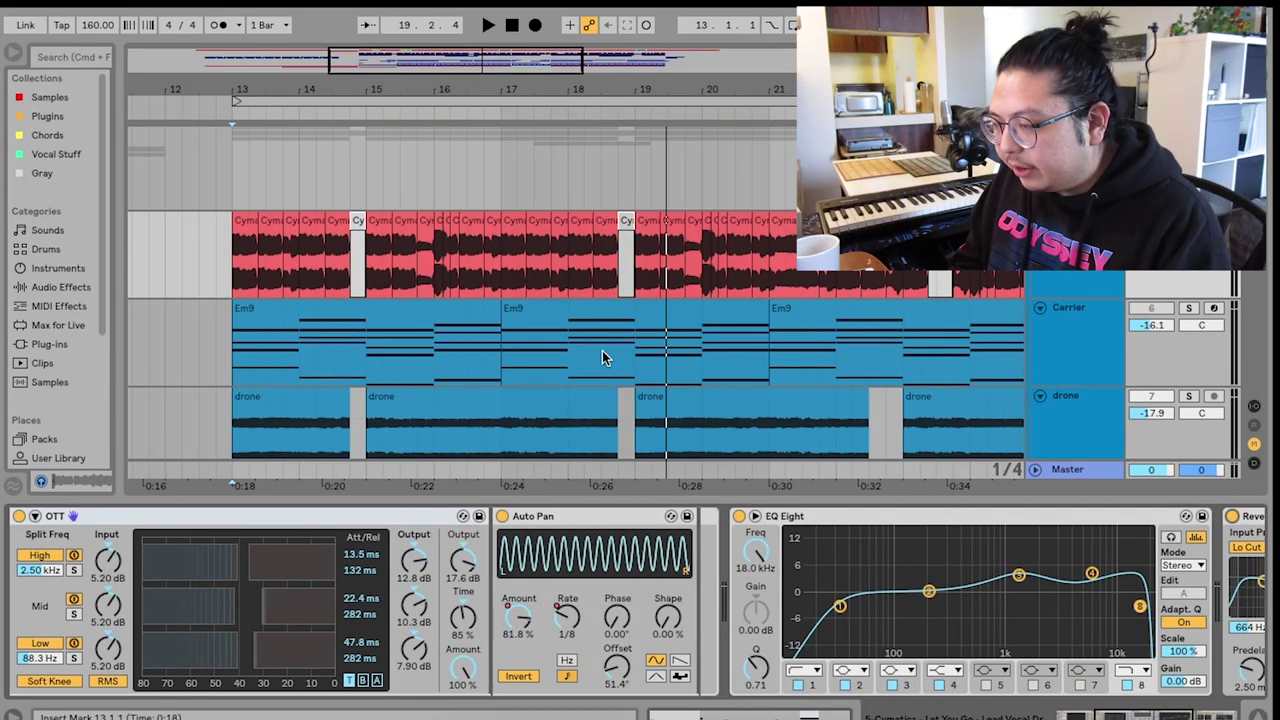
pyautogui.click(1068, 318)
pyautogui.click(69, 543)
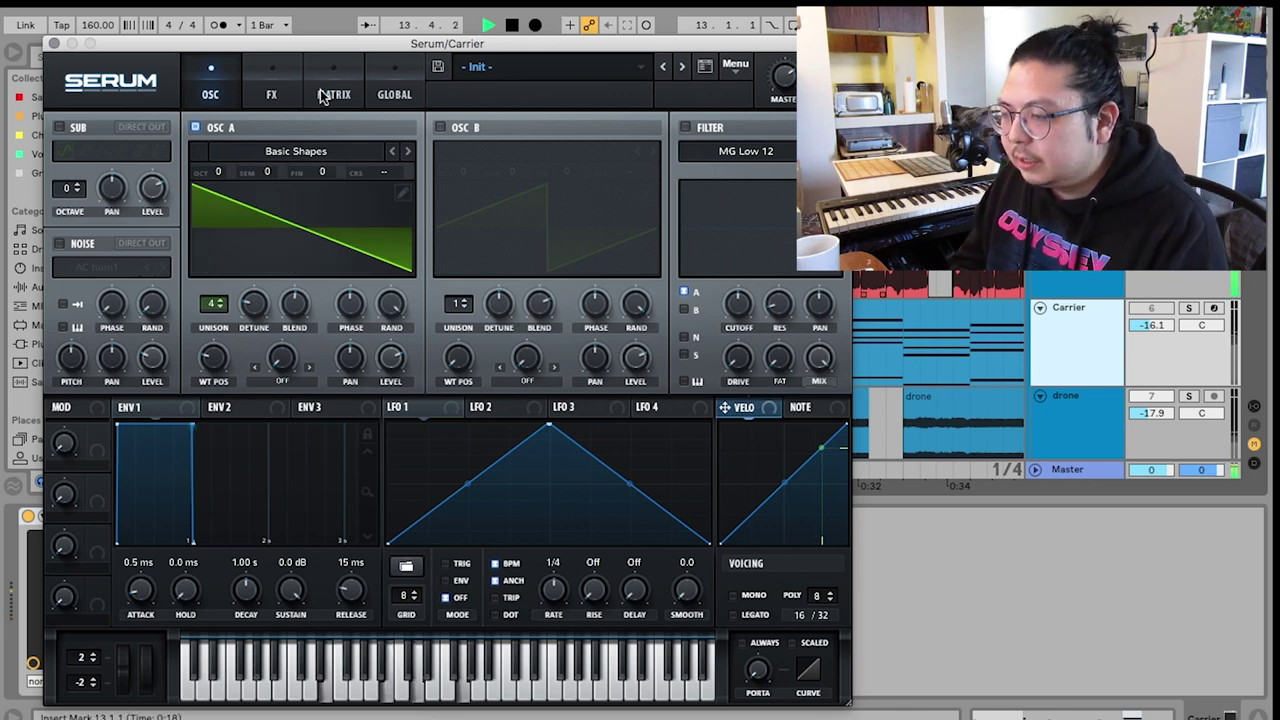
pyautogui.click(270, 93)
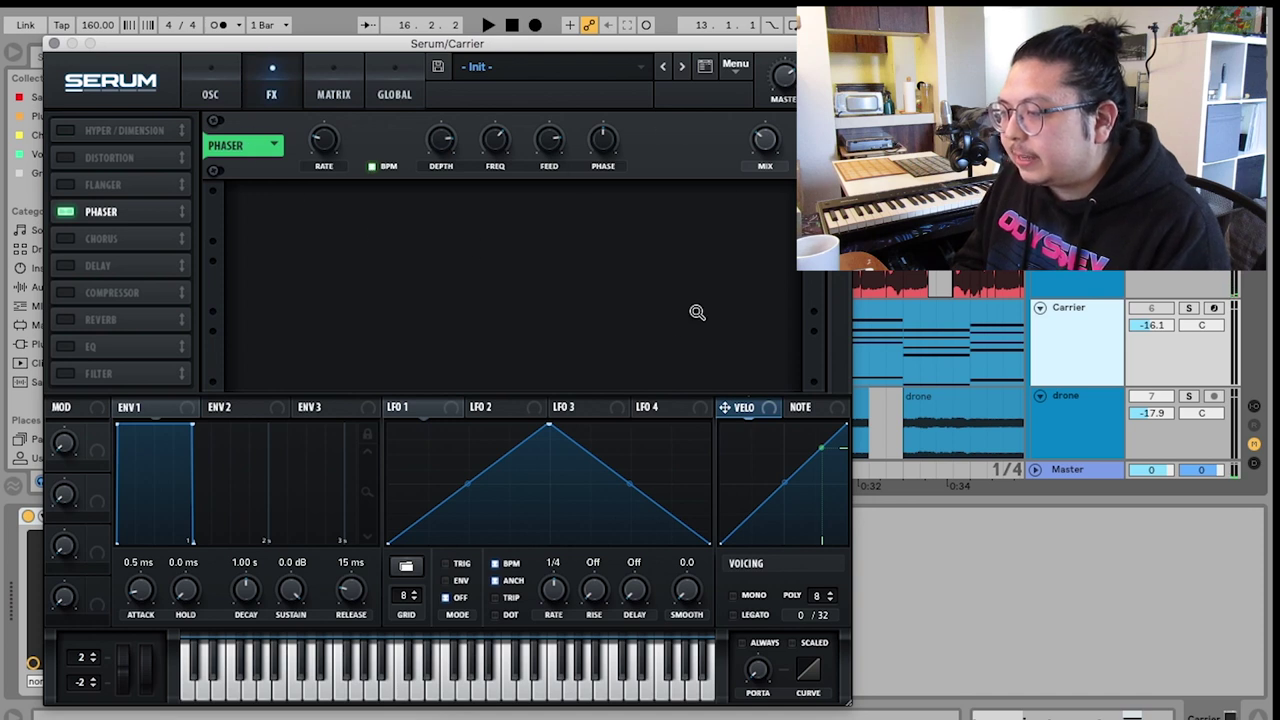
# Step: Audition the Carrier sound with its Phaser, enable Serum's Hyper/Dimension effect, and close the synth window
pyautogui.press('space')
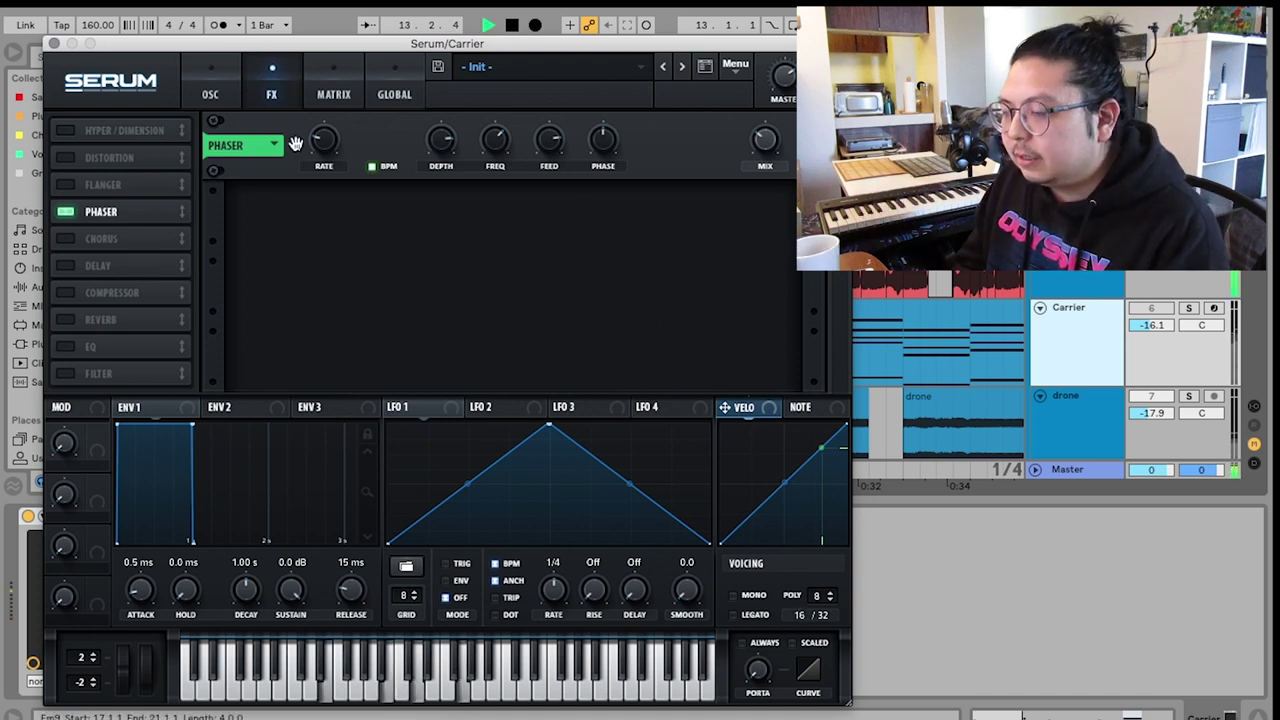
pyautogui.press('space')
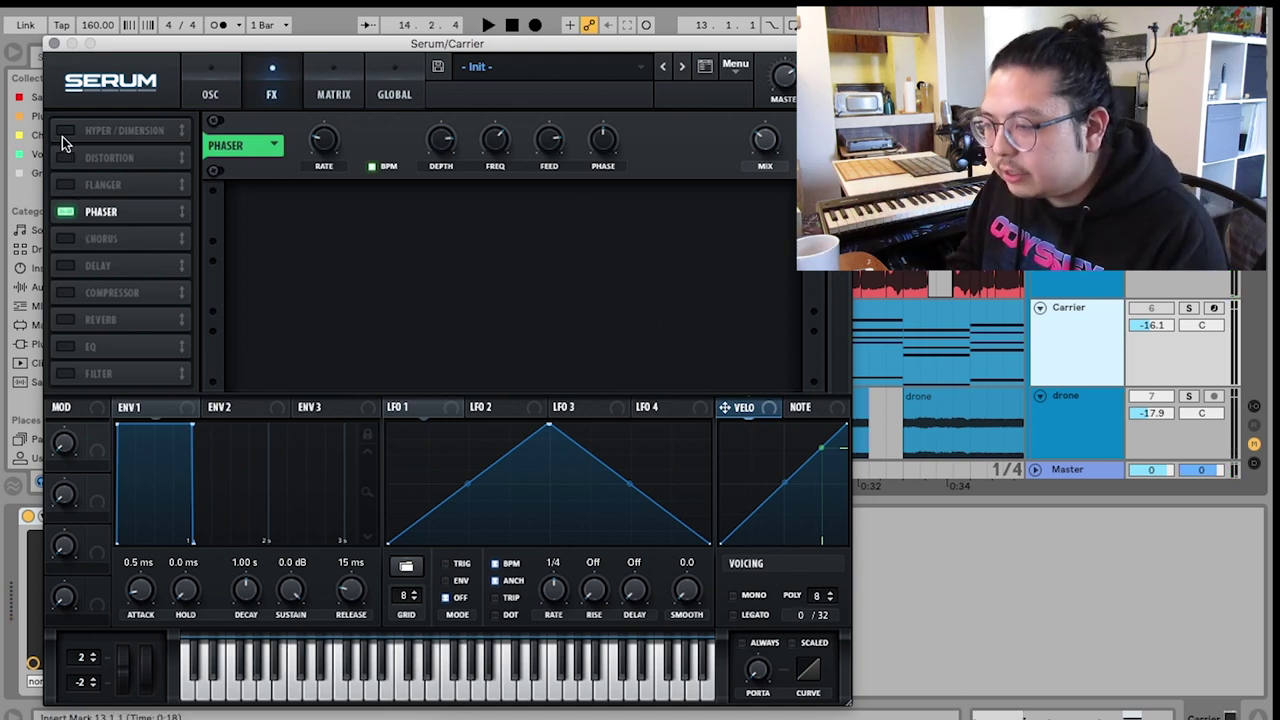
pyautogui.click(64, 132)
pyautogui.press('space')
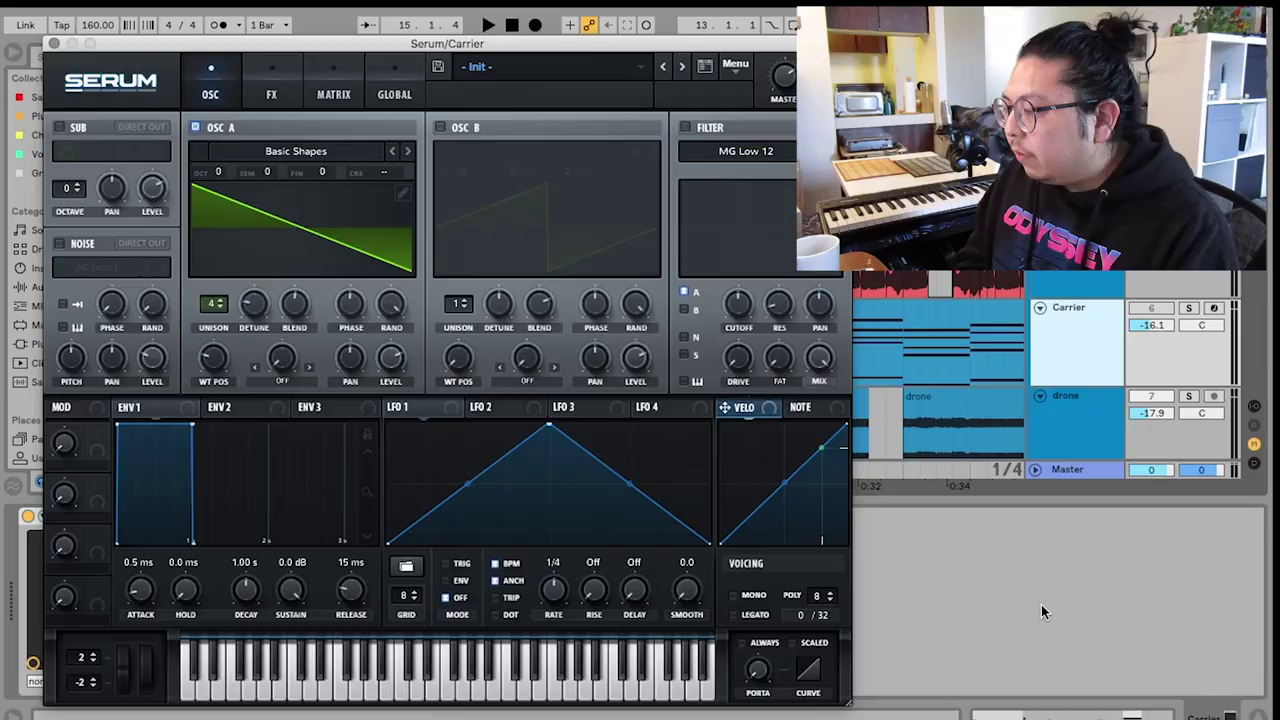
pyautogui.click(53, 43)
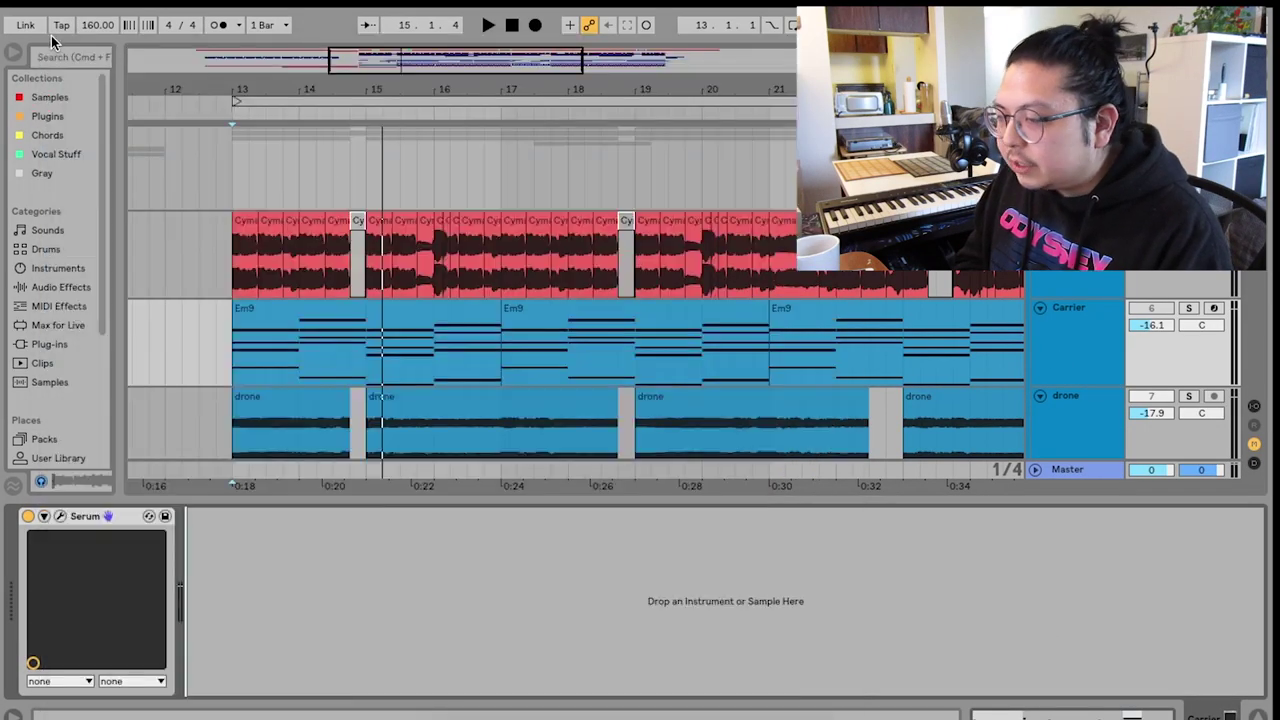
# Step: Audition the vocal's Vocoder from bar 13 with Formant at 7.40 and -3.60, and settle on -5.60
pyautogui.click(1072, 280)
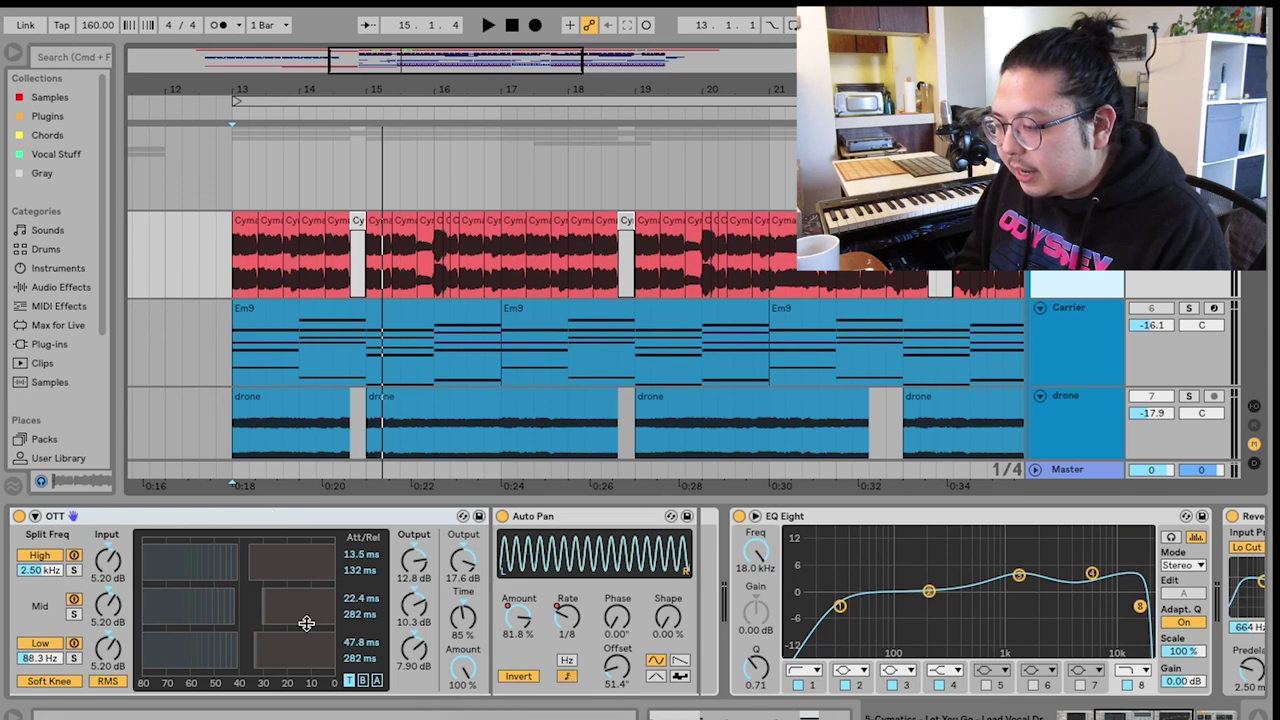
pyautogui.hscroll(-5, 290, 625)
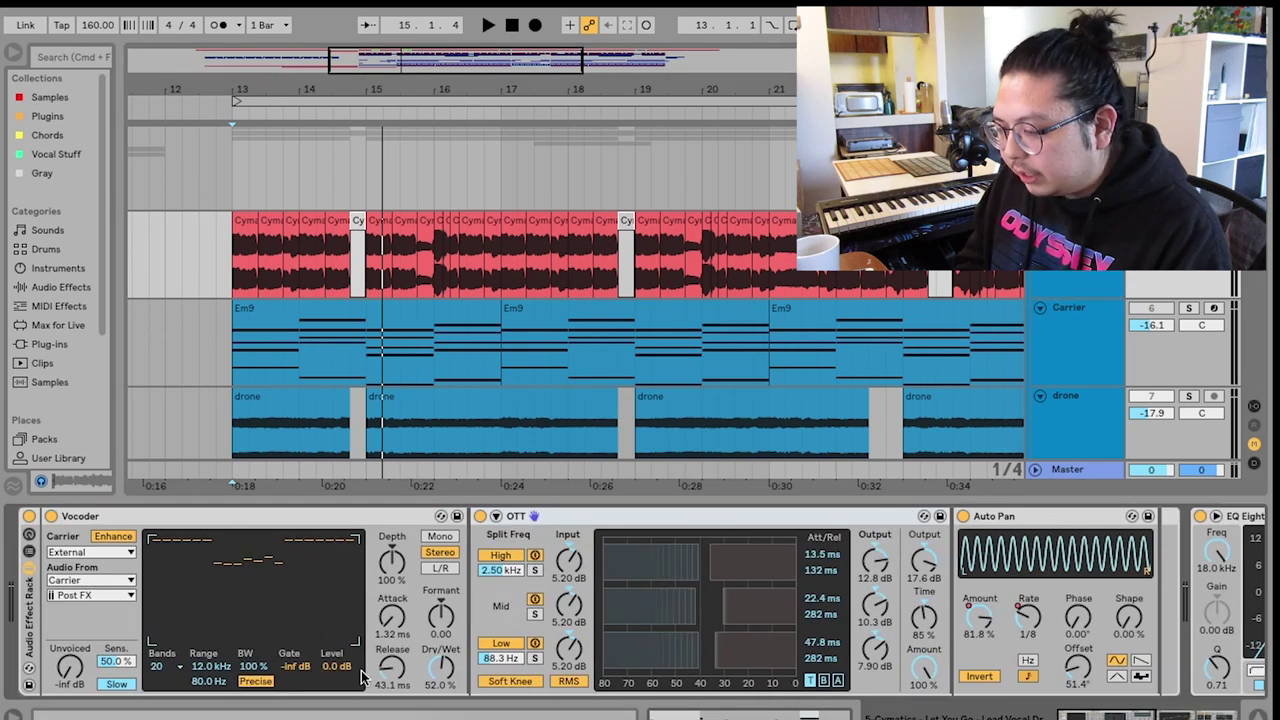
pyautogui.click(238, 320)
pyautogui.click(785, 218)
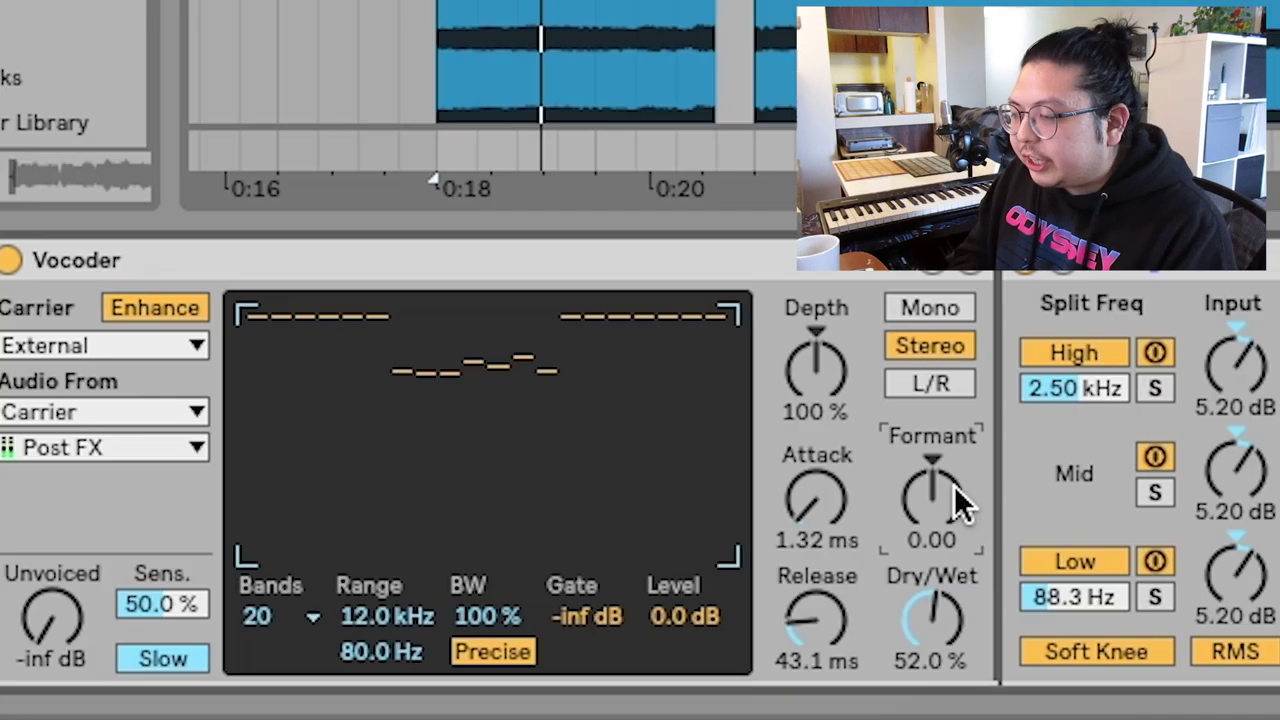
pyautogui.moveTo(954, 488); pyautogui.dragTo(954, 386)
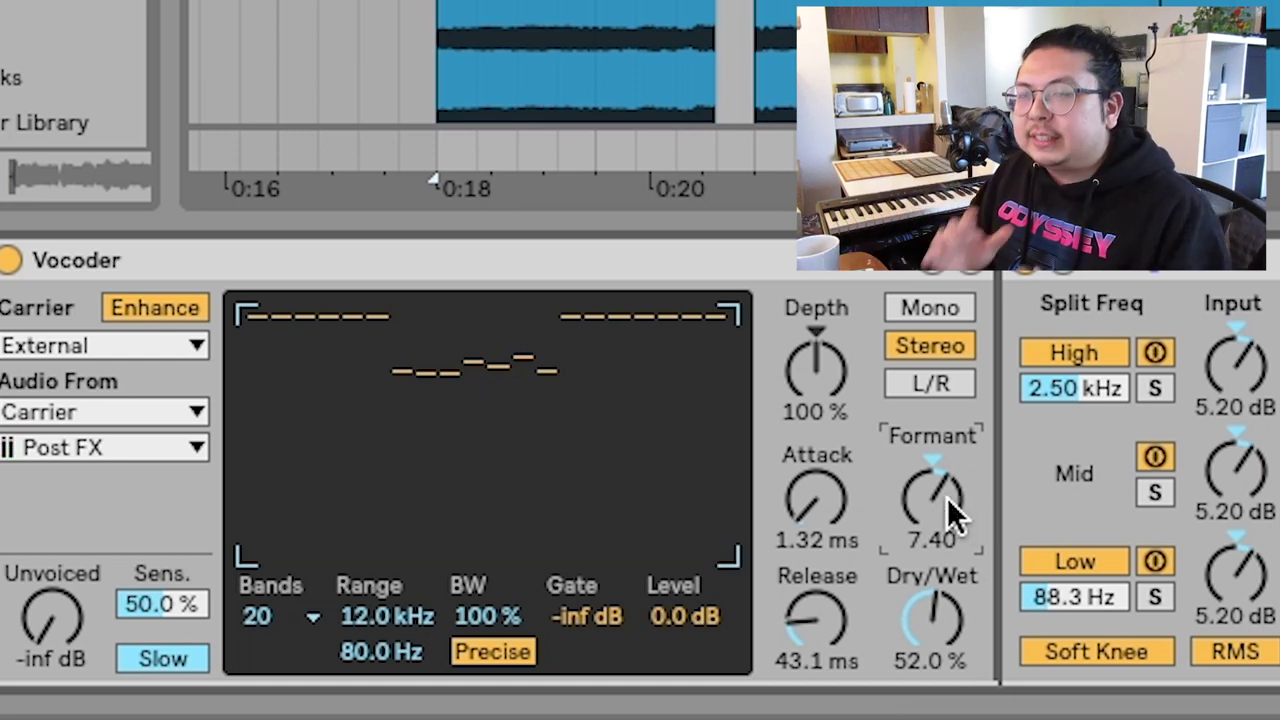
pyautogui.moveTo(947, 497); pyautogui.dragTo(947, 575)
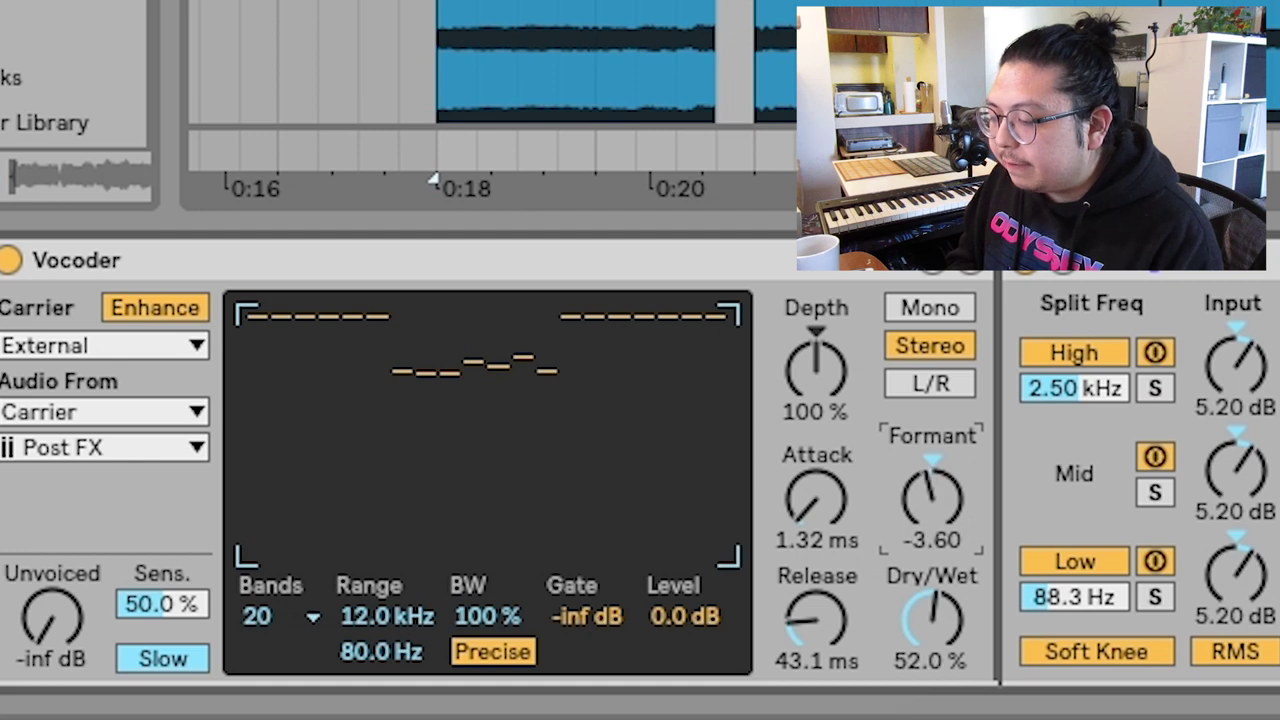
pyautogui.moveTo(949, 499)
pyautogui.mouseDown()
pyautogui.moveTo(949, 555)
pyautogui.moveTo(949, 524)
pyautogui.mouseUp()
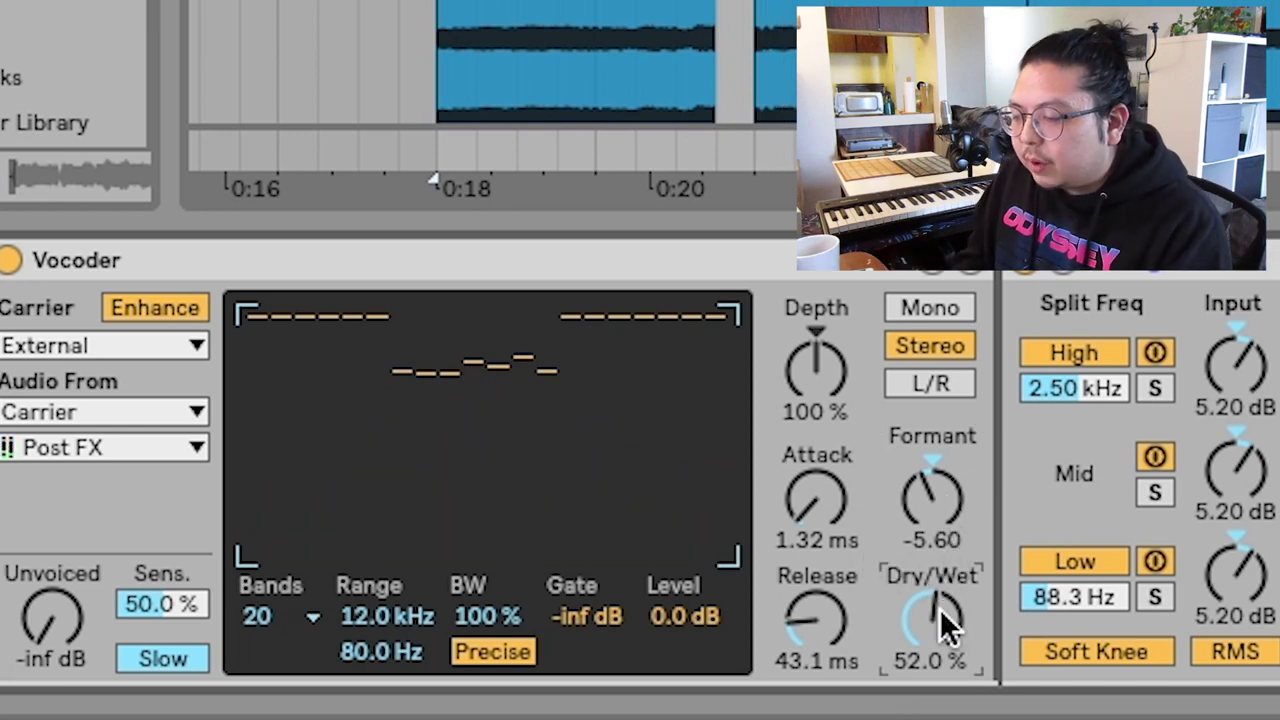
# Step: Set the Vocoder's Dry/Wet to 47%, and try a Depth of 41% before resetting it to 100%
pyautogui.moveTo(940, 610)
pyautogui.mouseDown()
pyautogui.moveTo(940, 575)
pyautogui.moveTo(945, 647)
pyautogui.moveTo(945, 625)
pyautogui.mouseUp()
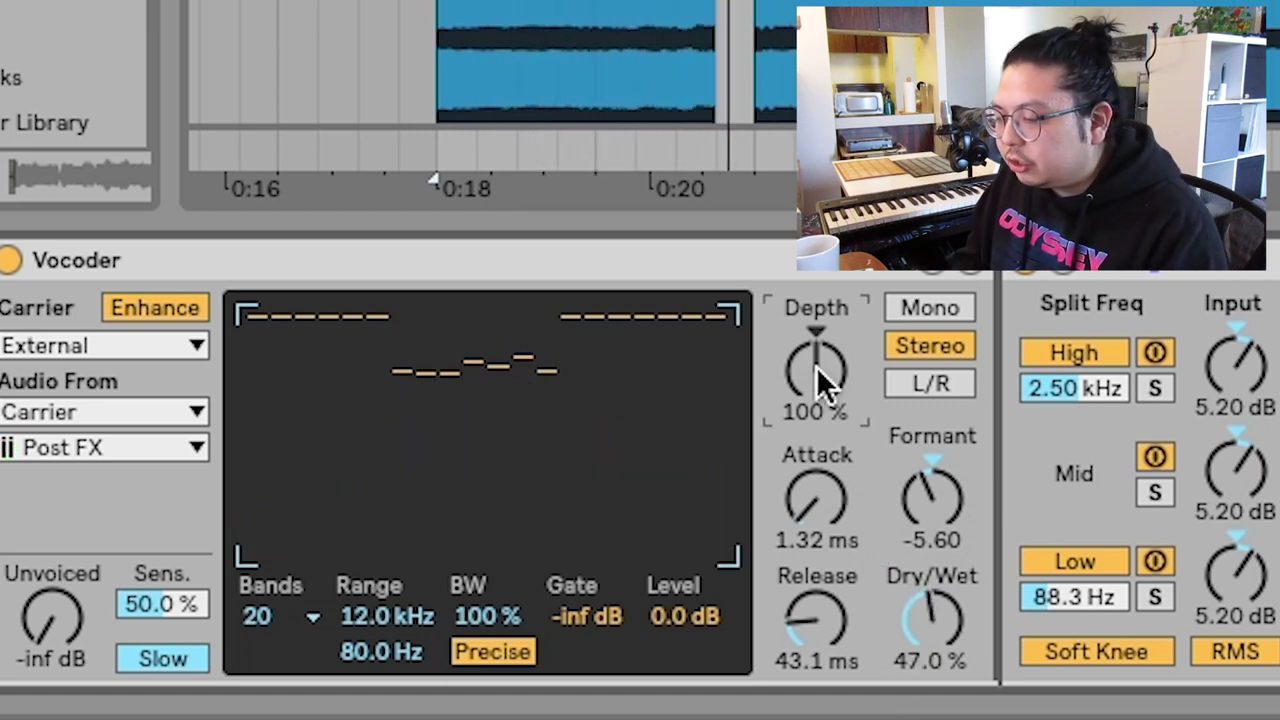
pyautogui.moveTo(814, 359); pyautogui.dragTo(814, 472)
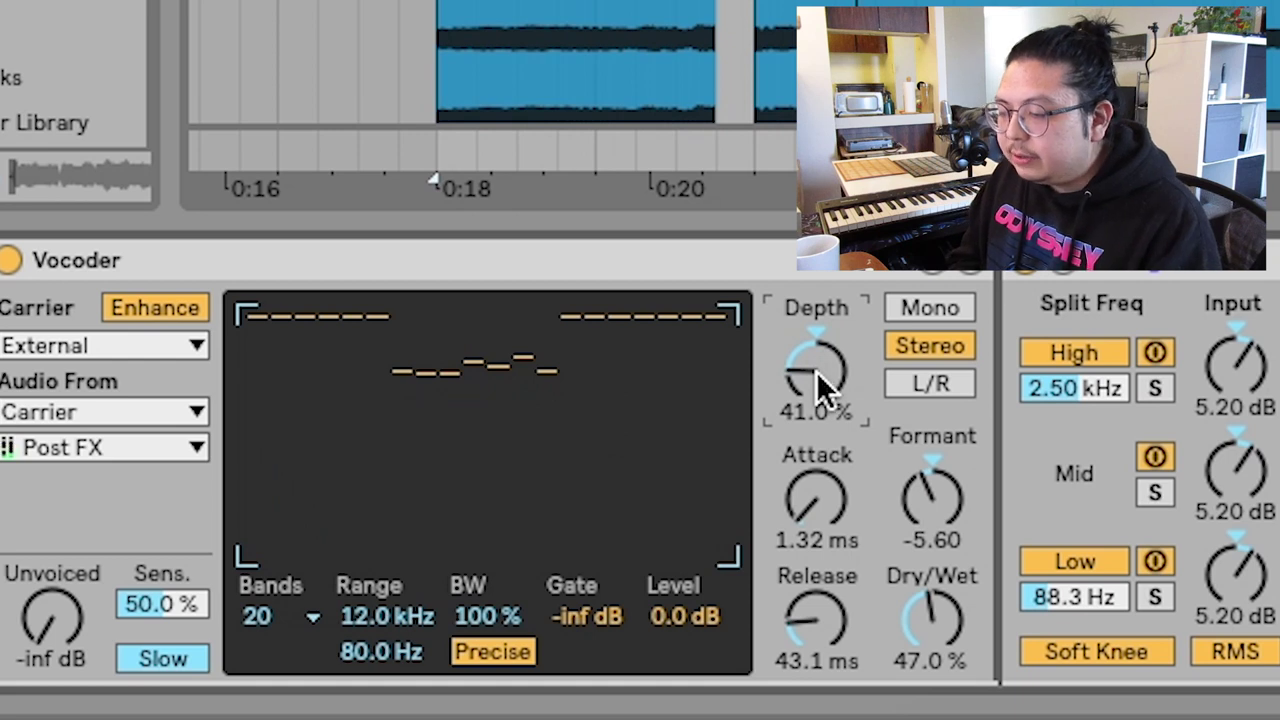
pyautogui.moveTo(816, 374)
pyautogui.mouseDown()
pyautogui.moveTo(816, 290)
pyautogui.moveTo(816, 378)
pyautogui.mouseUp()
pyautogui.press('Delete')
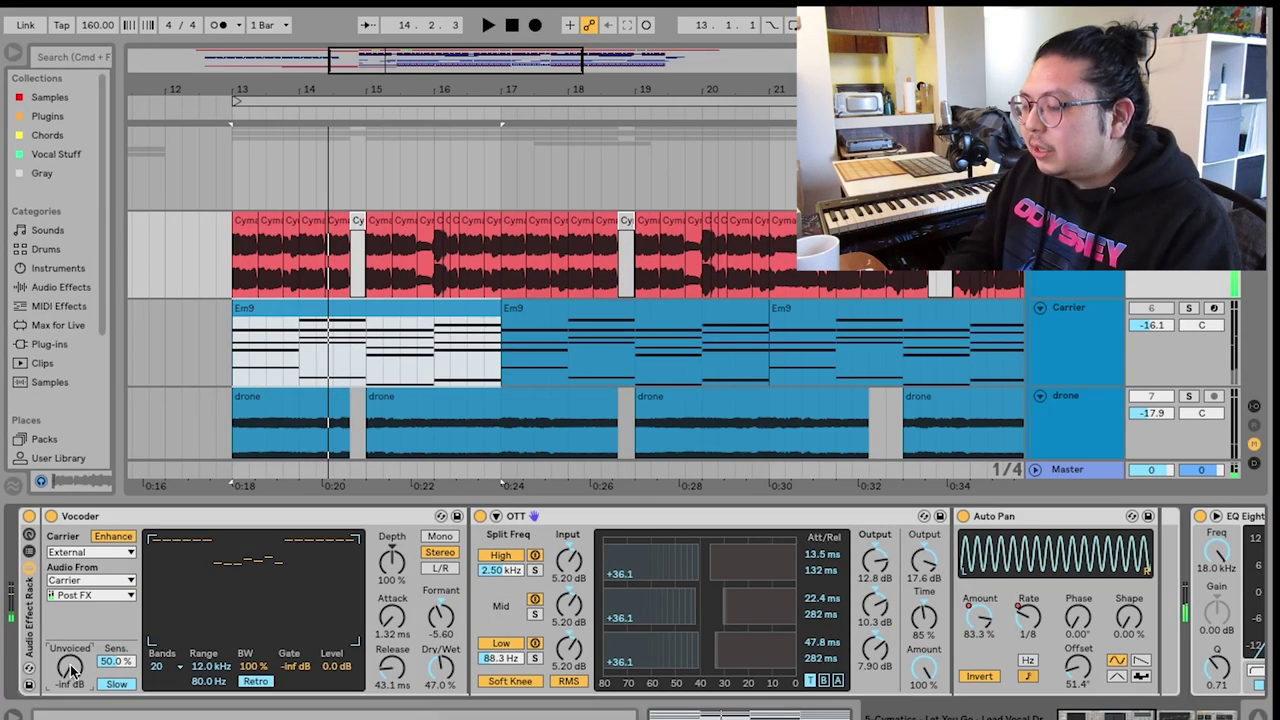
# Step: Select the first five vocal clips from bar 13 and open their sample settings
pyautogui.click(240, 222)
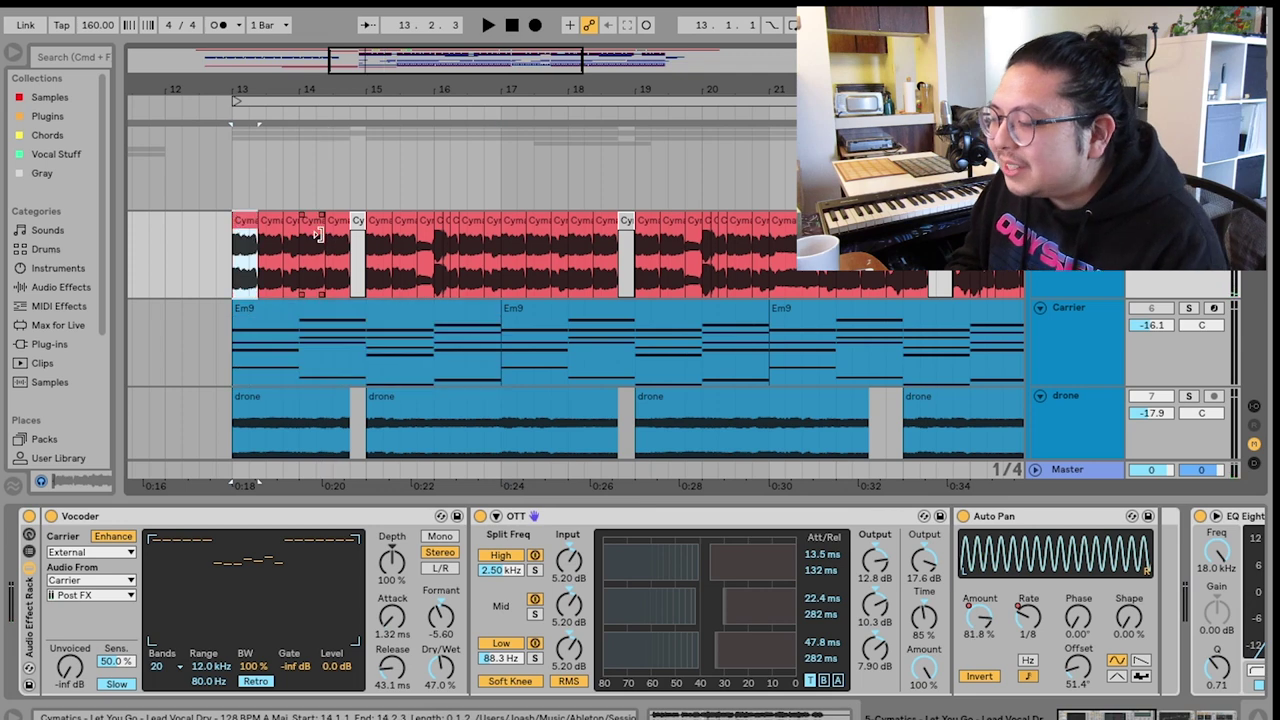
pyautogui.doubleClick(335, 232)
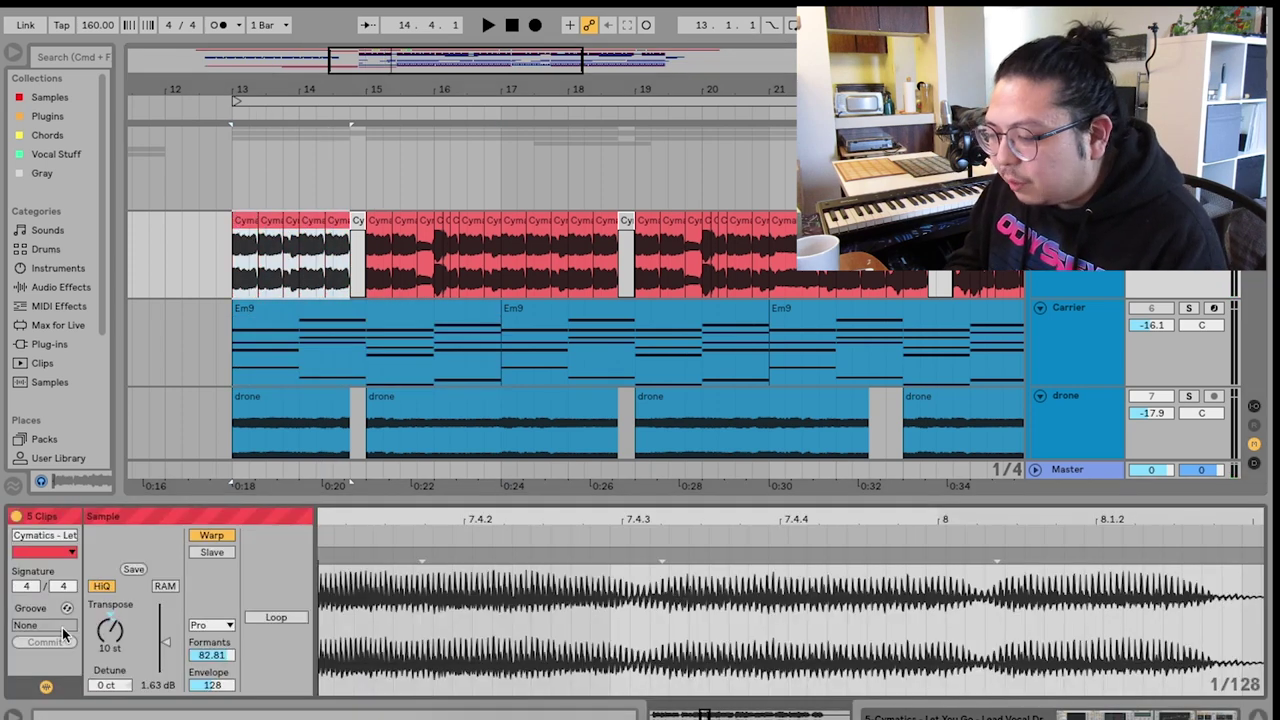